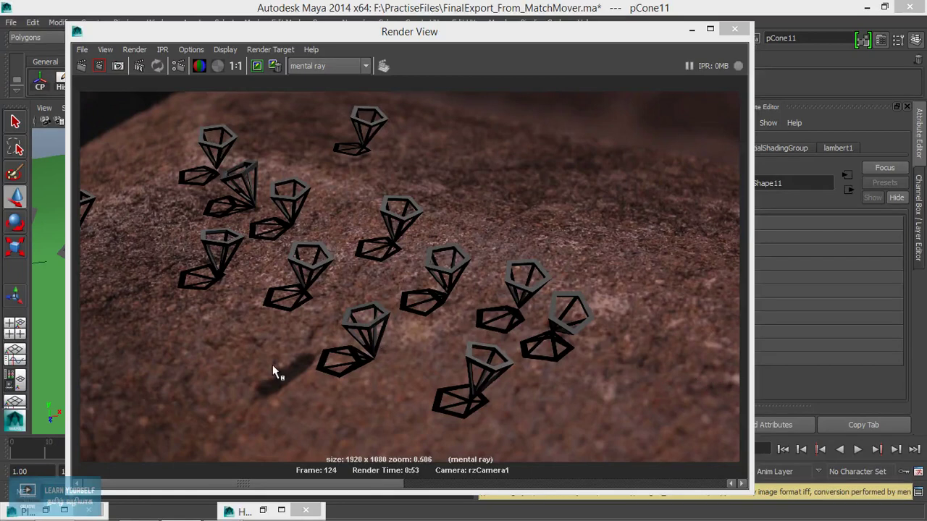
Step: Compare the stored renders in the Render View history, then close the frame 124 render preview
mouse_move(355, 483)
left_mouse_down()
mouse_move(589, 480)
mouse_move(424, 490)
left_mouse_up()
mouse_move(537, 493)
left_mouse_down()
mouse_move(548, 482)
mouse_move(438, 483)
mouse_move(575, 480)
mouse_move(442, 474)
left_mouse_up()
left_click(582, 482)
left_click(395, 482)
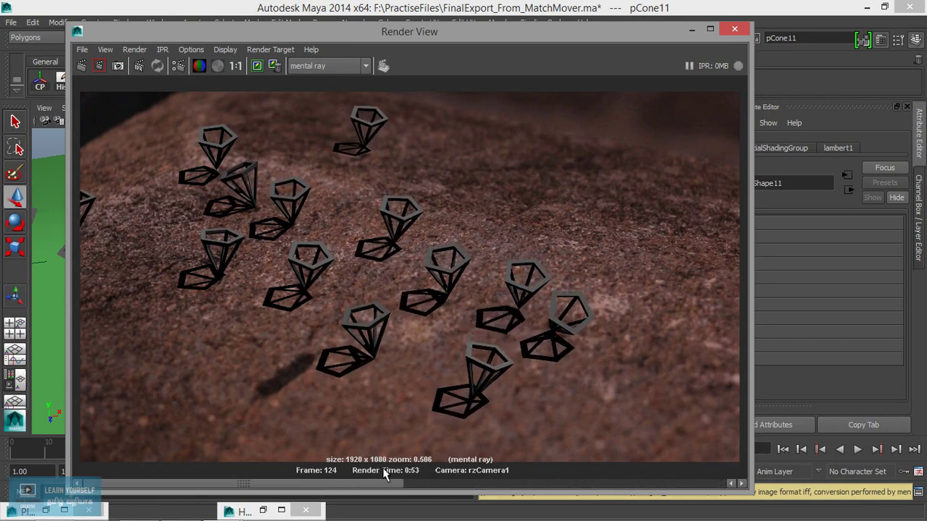
left_click(733, 31)
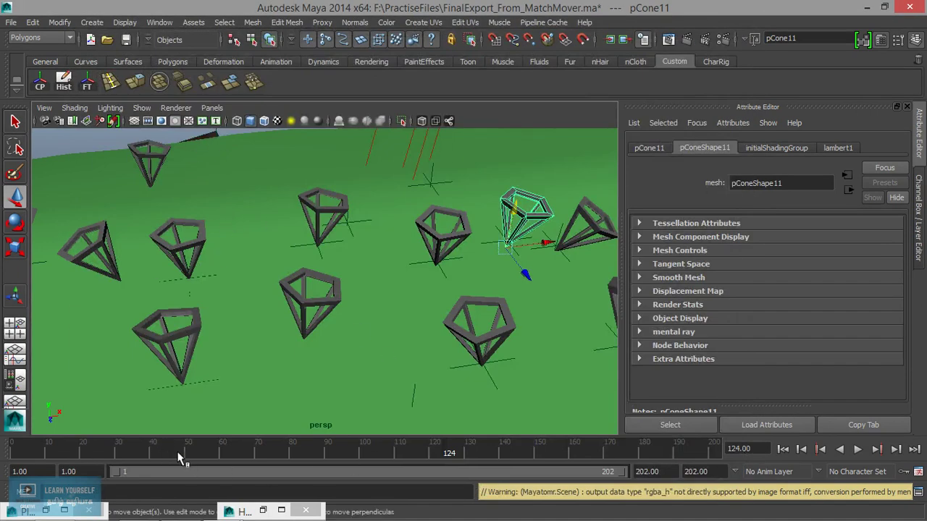
Step: Play the animation with Alt+V, stopping at frame 81, then run and close a quick IPR render
key("alt+v")
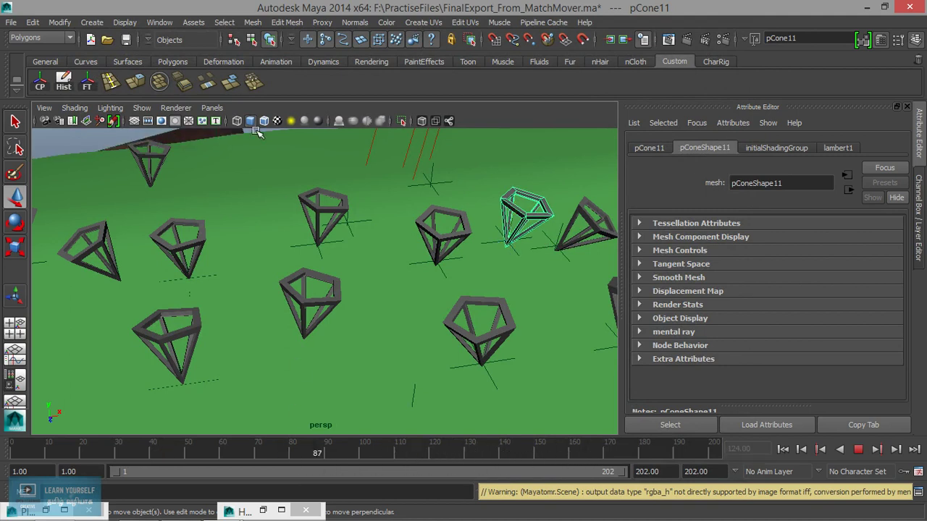
key("alt+v")
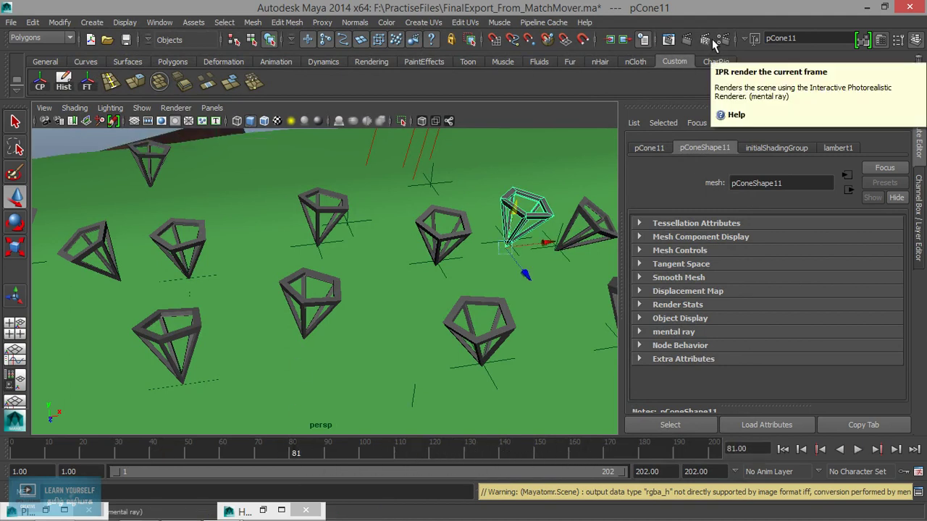
left_click(712, 38)
left_click_drag(652, 42, 524, 42)
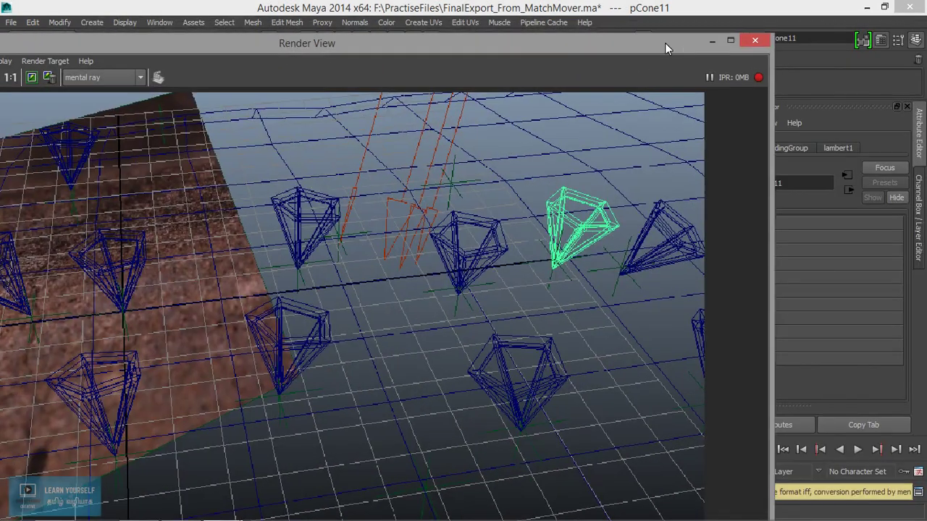
left_click(755, 40)
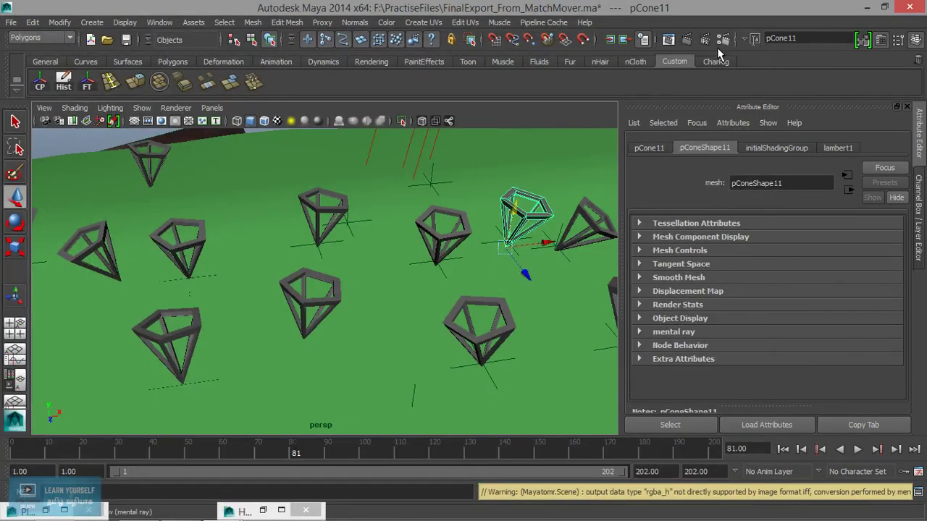
left_click(721, 39)
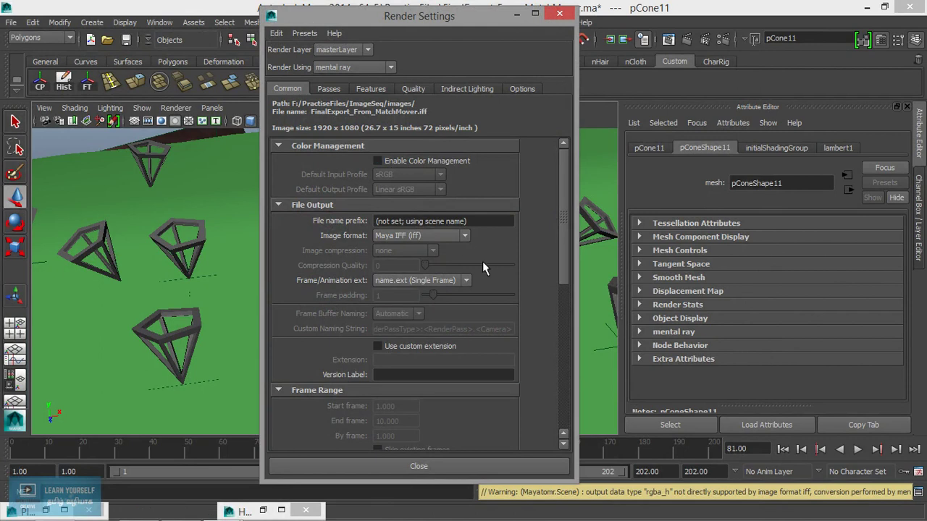
Step: Output name.#.ext JPEG frames with the end frame at 100, then minimize Render Settings
left_click(406, 283)
left_click(416, 311)
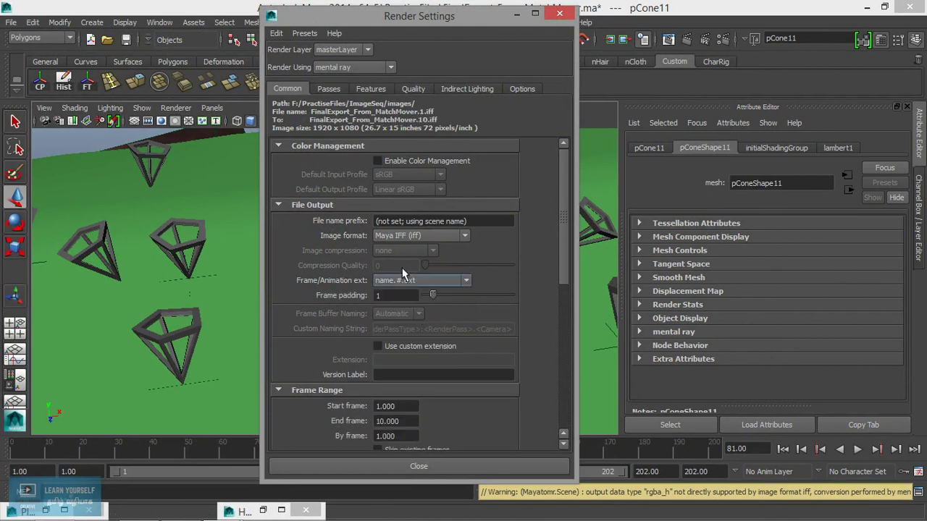
left_click(403, 237)
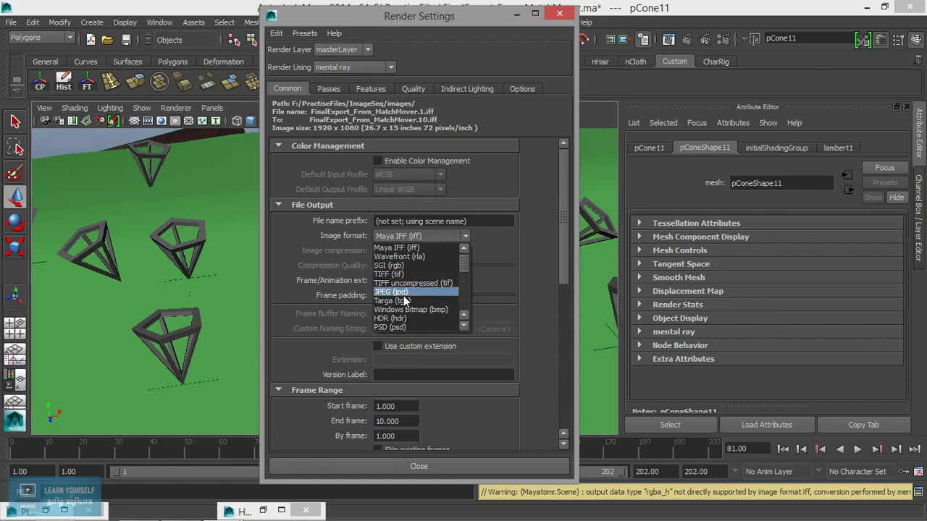
left_click(403, 293)
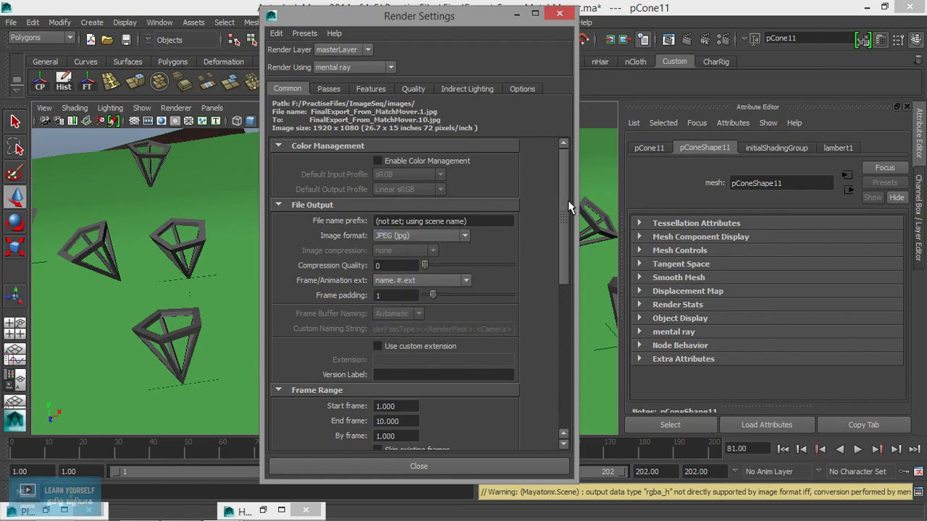
left_click_drag(564, 202, 561, 222)
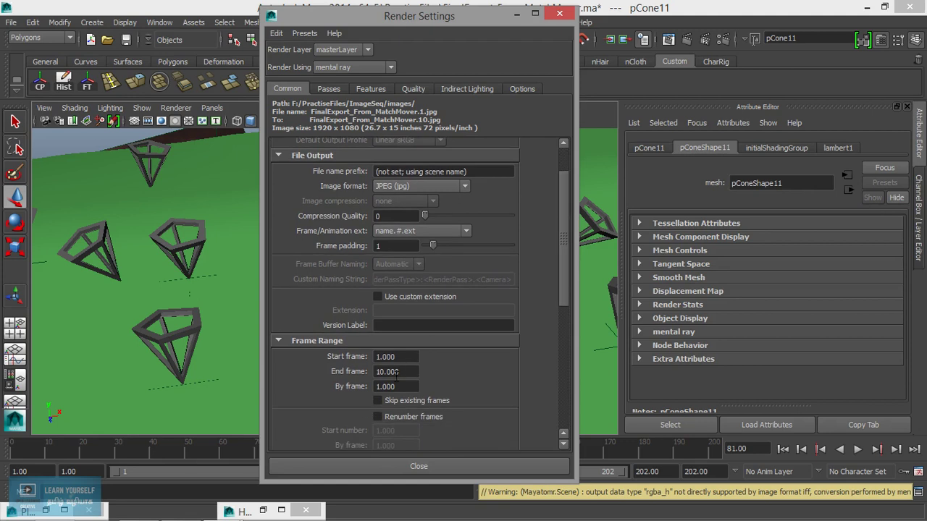
left_click_drag(405, 371, 365, 371)
type("100")
left_click(516, 14)
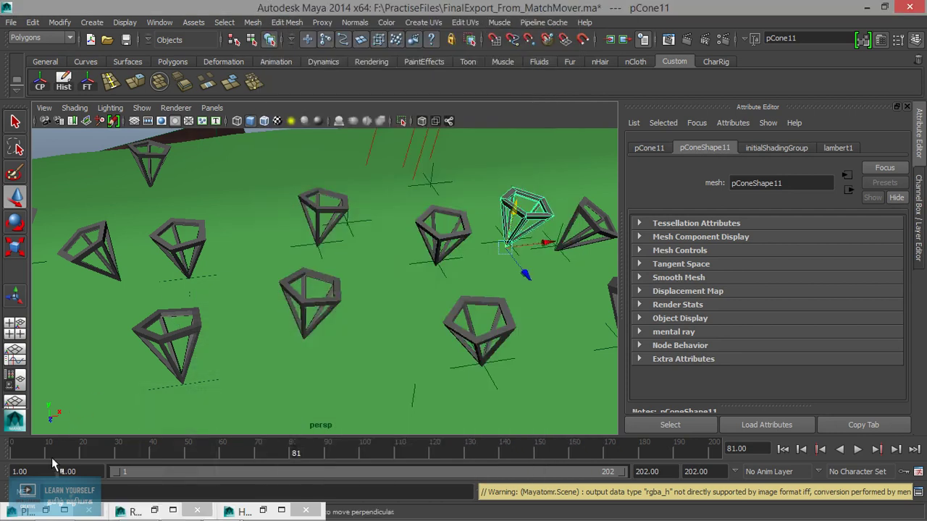
Step: From frame 29, look through rzCamera1 and play the animation back to frame 151
left_click(114, 452)
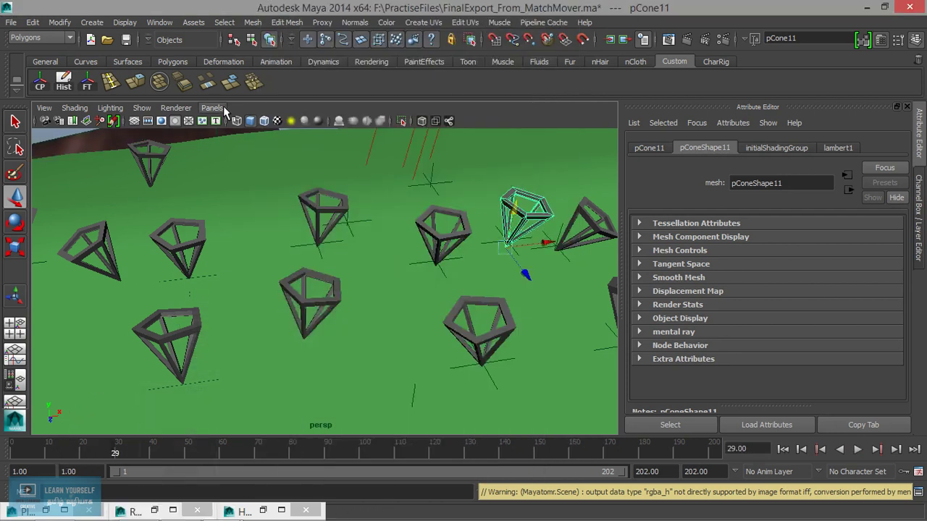
left_click(217, 108)
left_click(338, 135)
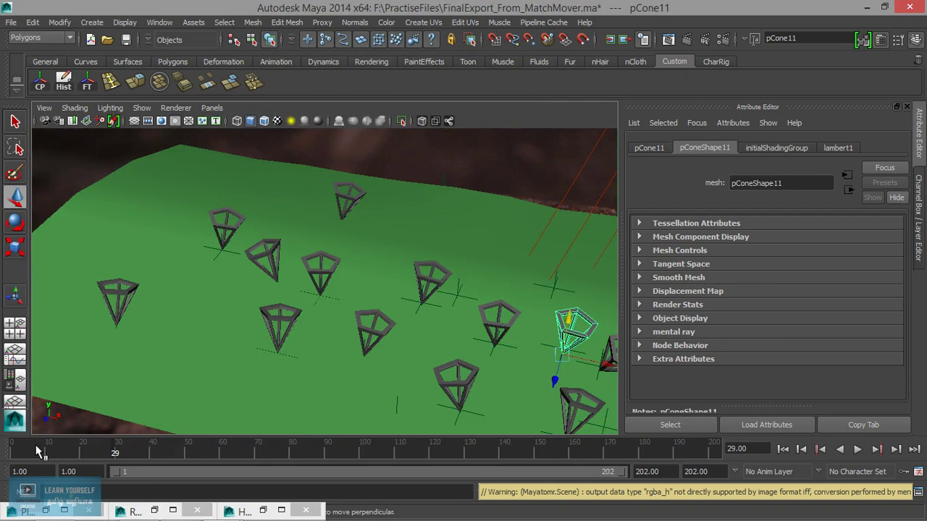
key("alt+v")
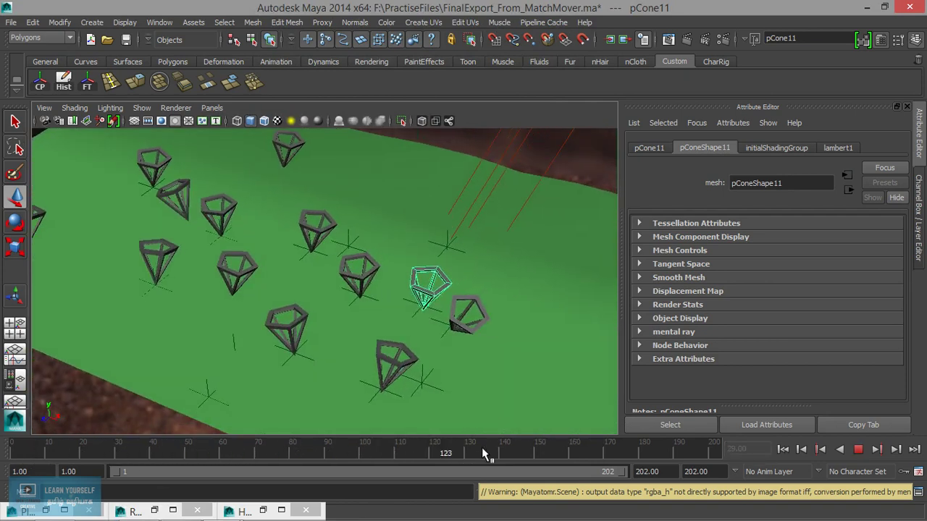
key("Escape")
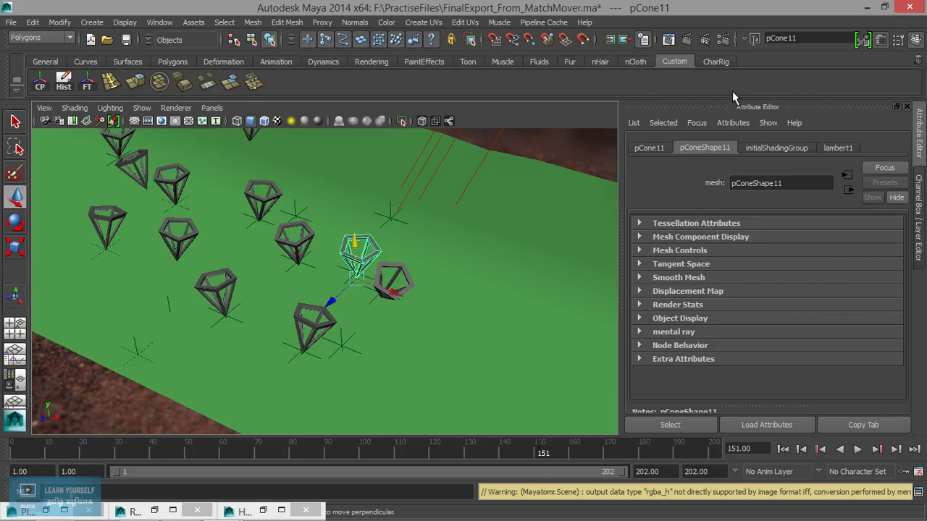
left_click(724, 42)
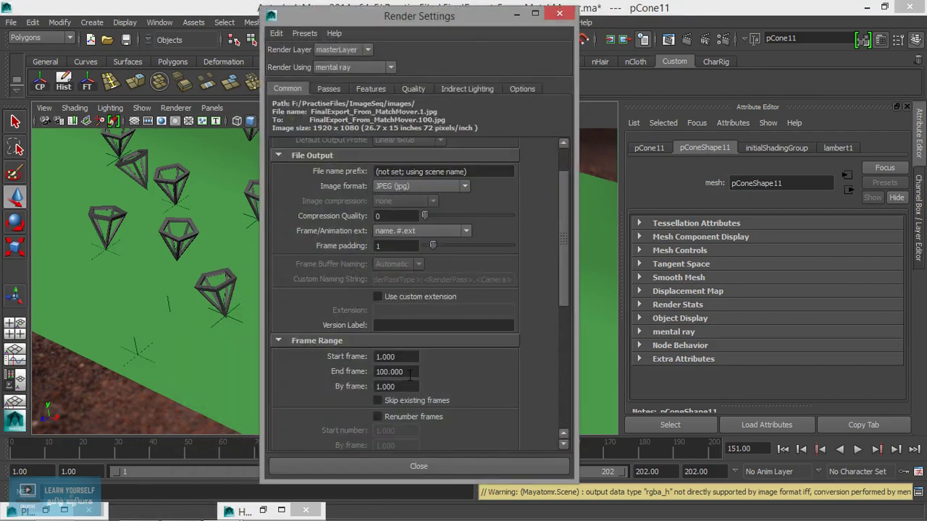
Step: Set the render end frame to 150 and keep the HD 1080 image size preset
left_click_drag(410, 372, 364, 373)
type("150")
left_click_drag(566, 240, 561, 328)
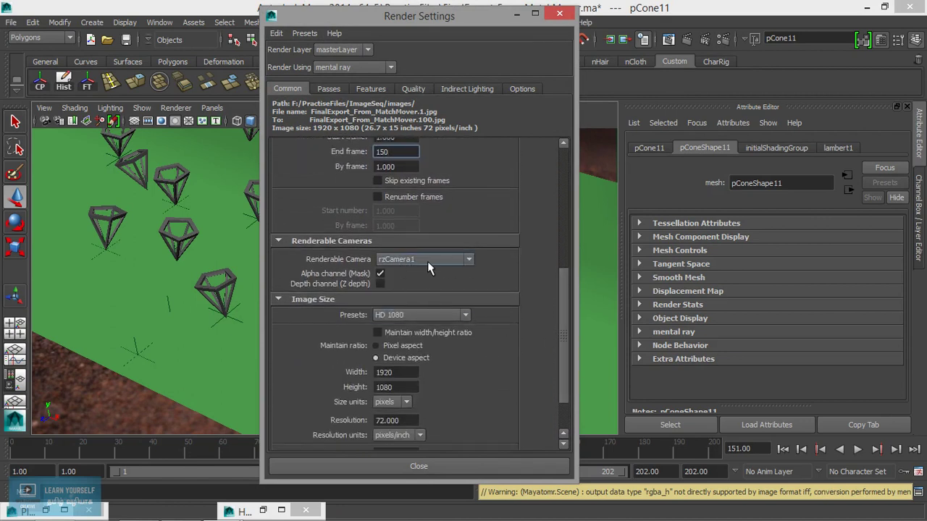
left_click(417, 316)
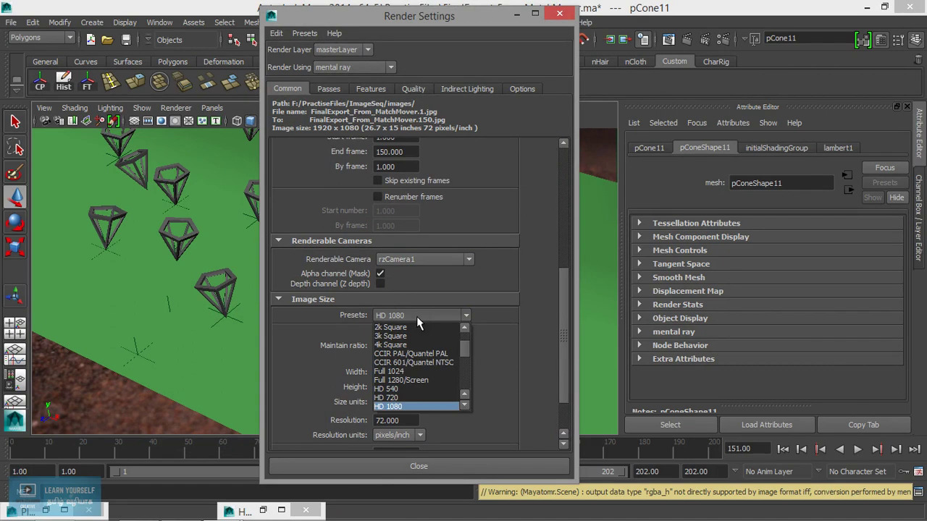
left_click(412, 405)
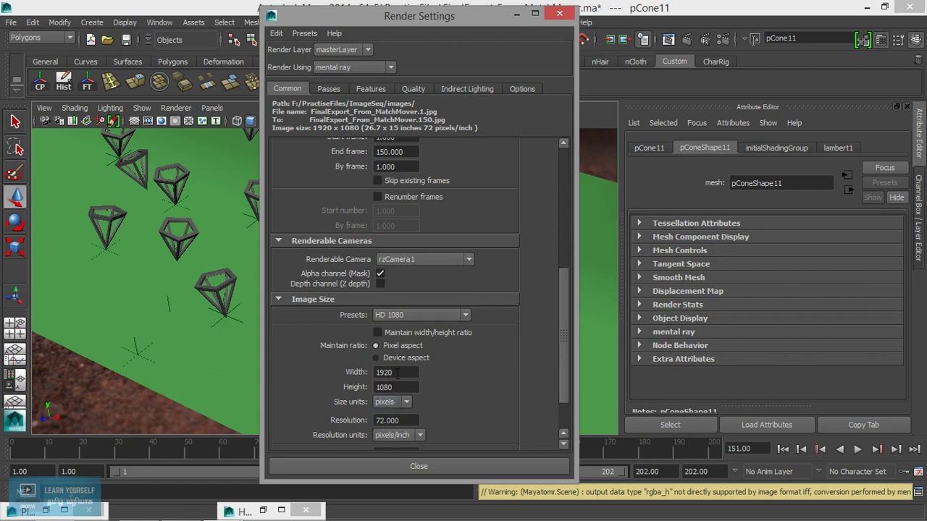
left_click(418, 372)
type("2")
key("Return")
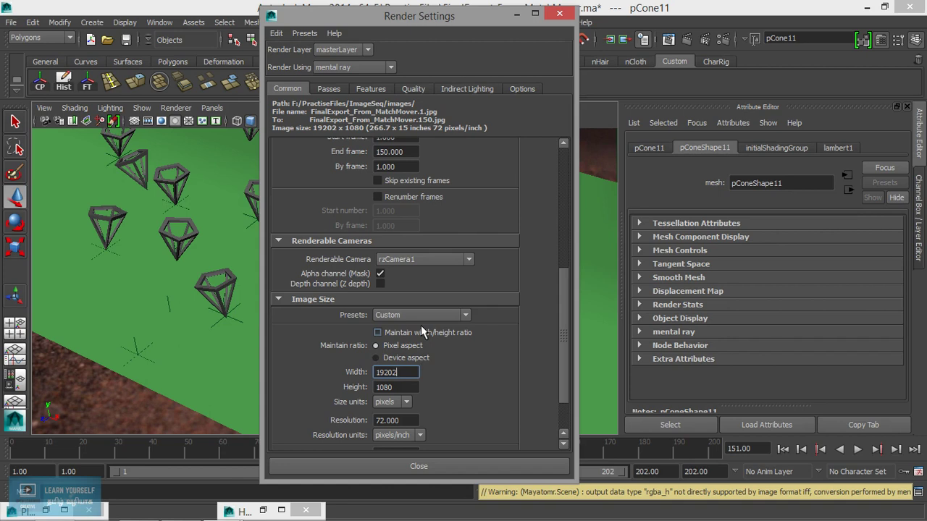
Step: Launch Calculator via the Run prompt and compute 1920/2 for the new width
key("super+r")
type("cla")
key("BackSpace")
key("BackSpace")
type("al")
key("Return")
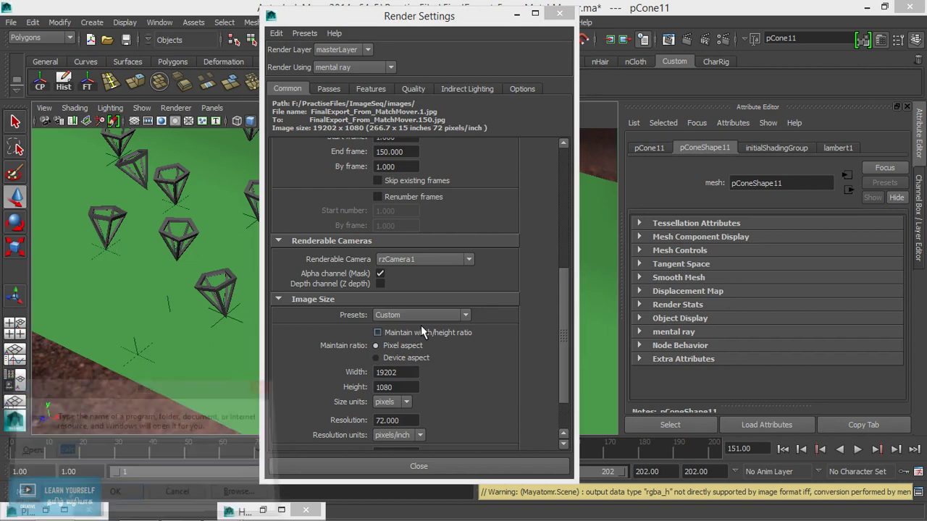
type("19")
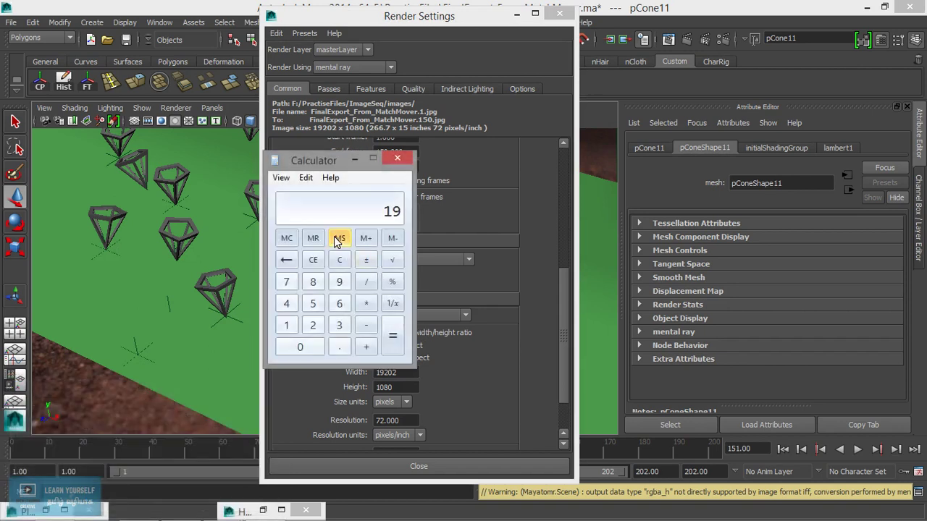
type("20/2")
key("Return")
left_click(480, 385)
left_click_drag(395, 375, 336, 375)
Step: Set the image width to 960 and compute 1080/2 = 540 in Calculator
type("960")
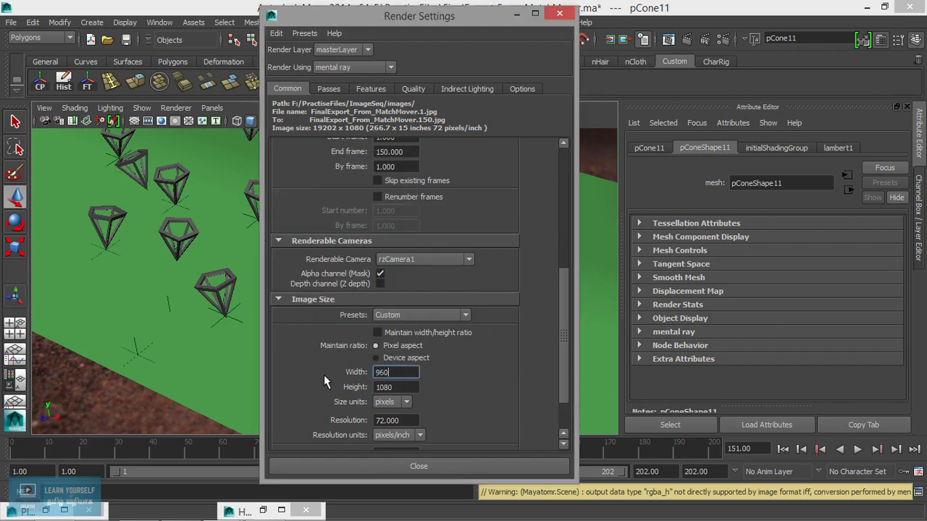
key("Return")
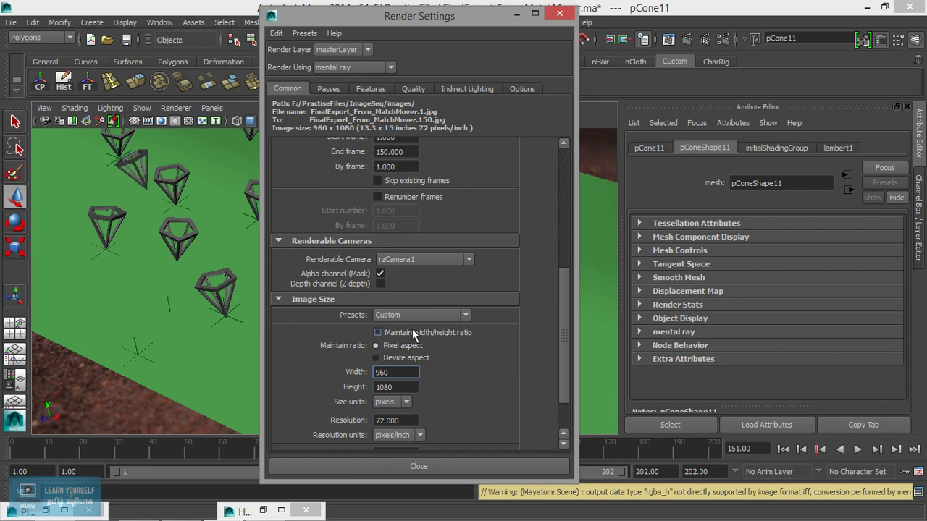
key("alt+Tab")
key("Escape")
type("1080/2")
key("Return")
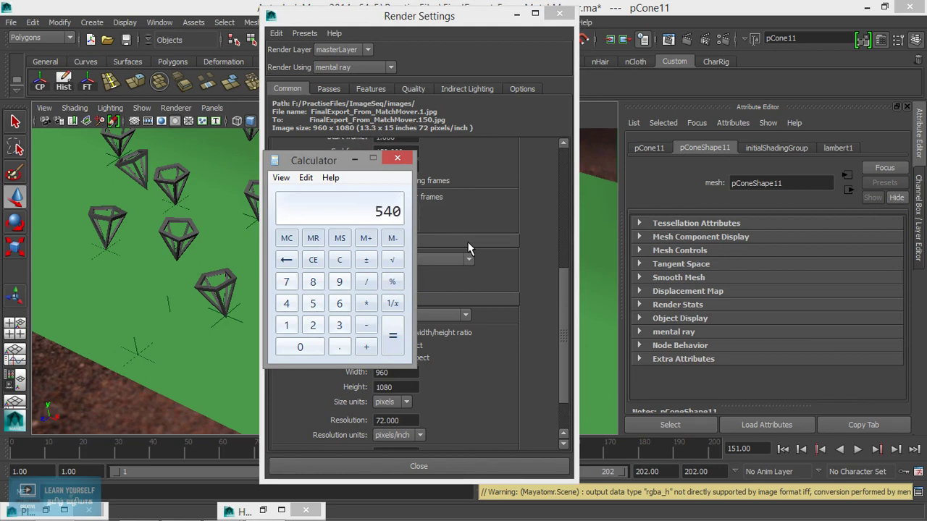
left_click(396, 158)
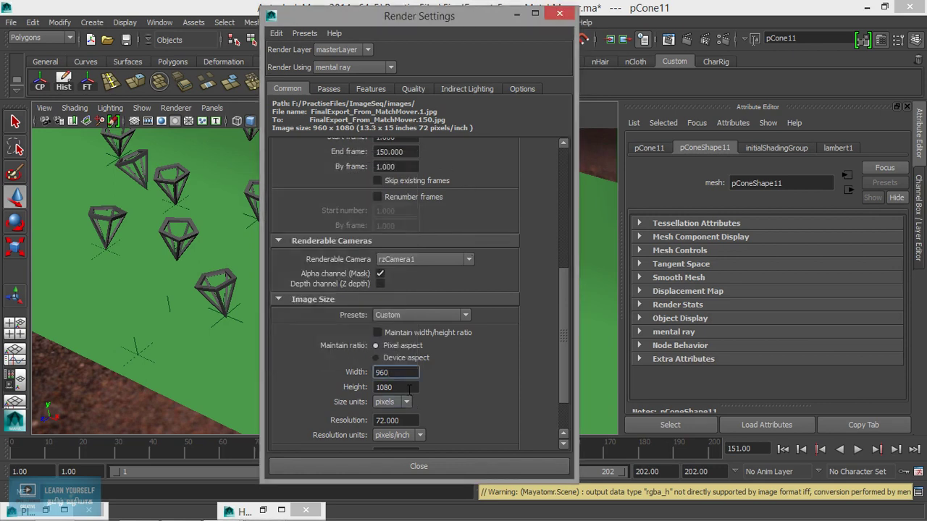
Step: Set the image height to 540 and close Render Settings
left_click_drag(394, 387, 331, 393)
type("540")
key("Return")
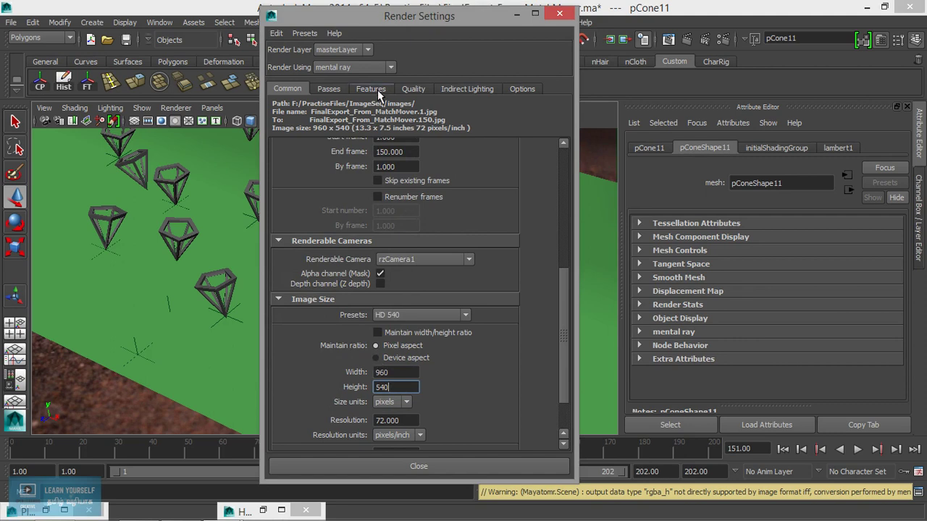
scroll(564, 366, "down", 3)
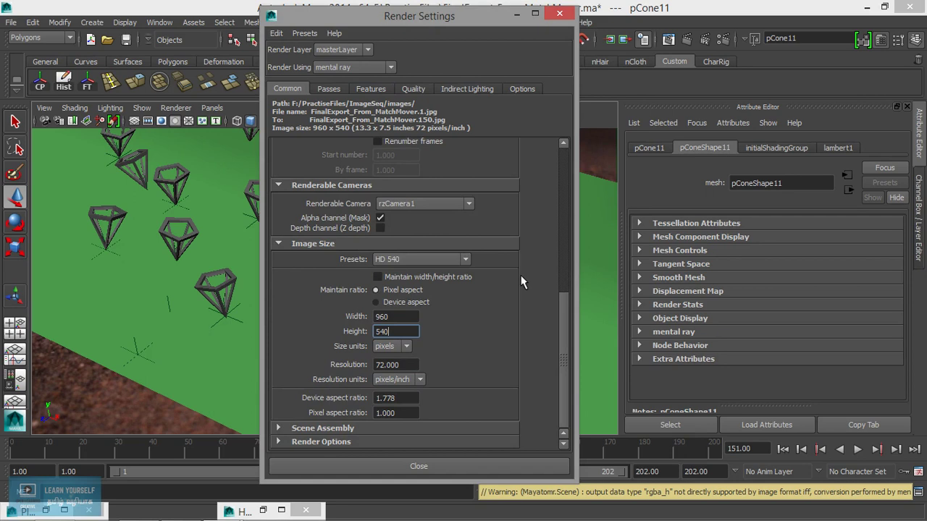
left_click(434, 467)
left_click(50, 41)
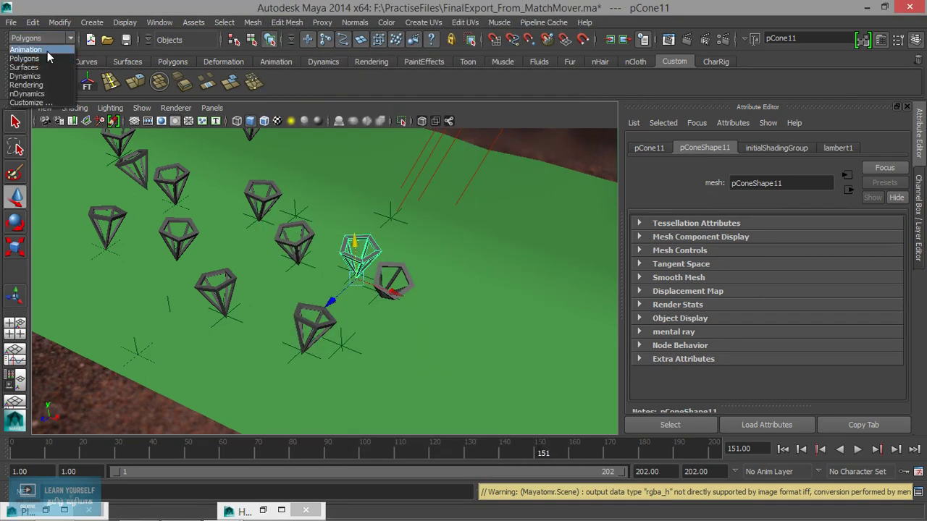
Step: Switch to the Rendering menu set, recheck Render Settings, and start a Batch Render
left_click(27, 84)
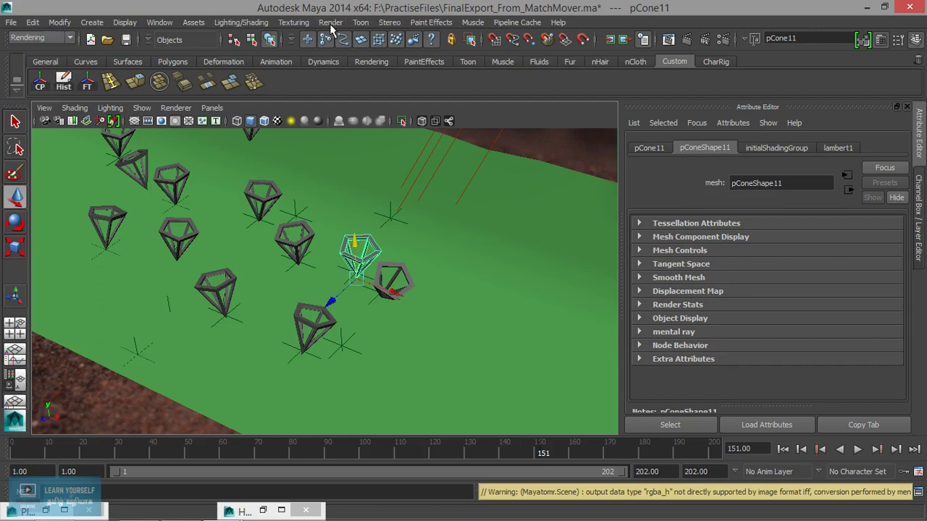
left_click(330, 22)
left_click(269, 39)
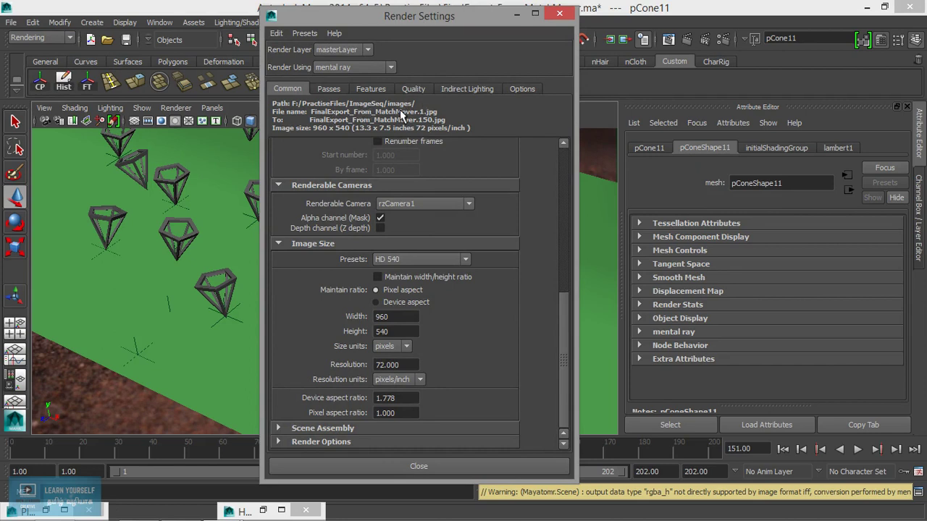
left_click(413, 462)
left_click(332, 23)
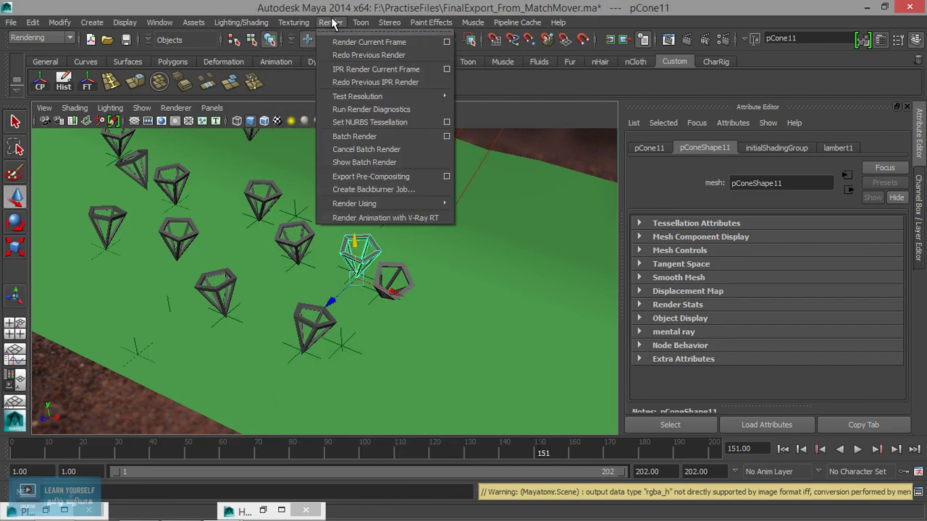
left_click(373, 137)
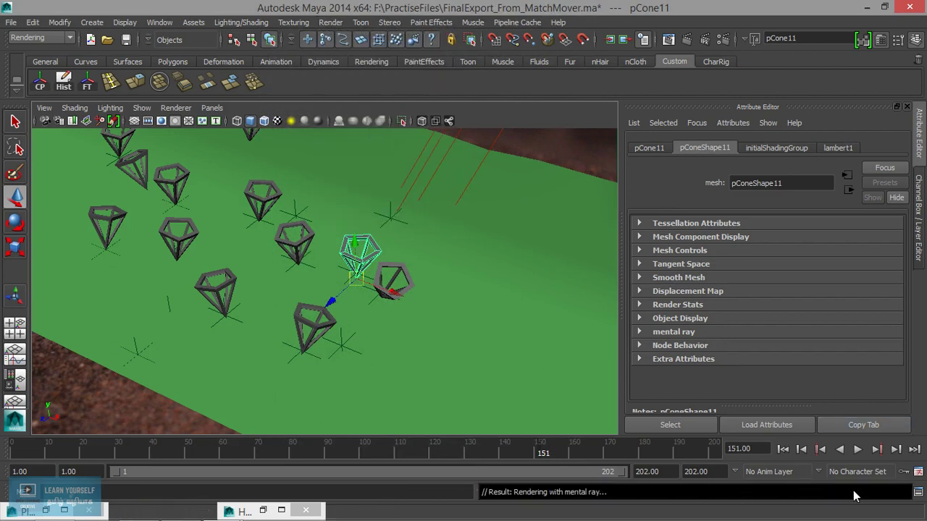
Step: Open the Script Editor full-screen with an enlarged history pane to follow the batch render log
left_click(916, 492)
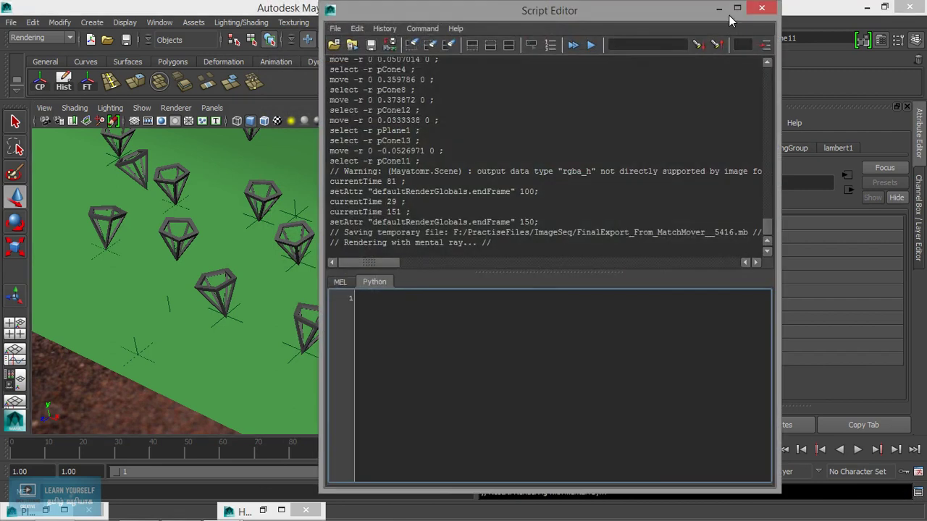
left_click(733, 6)
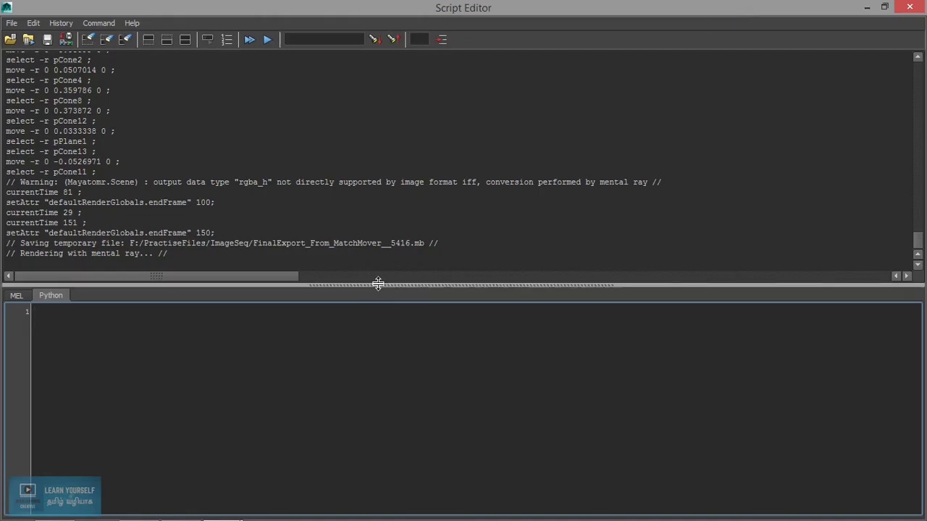
left_click_drag(375, 286, 373, 352)
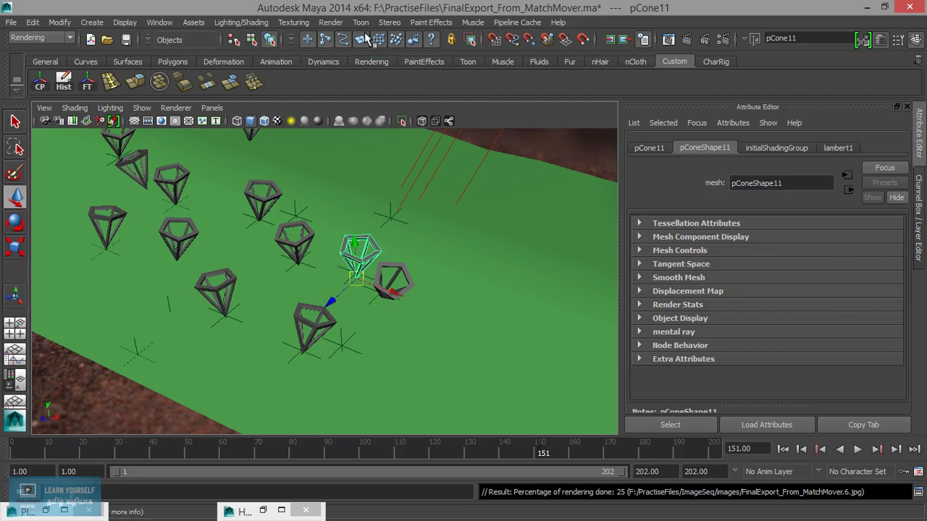
Step: Turn off Primary Visibility under Render Stats for the ground plane pPlane1
left_click(539, 273)
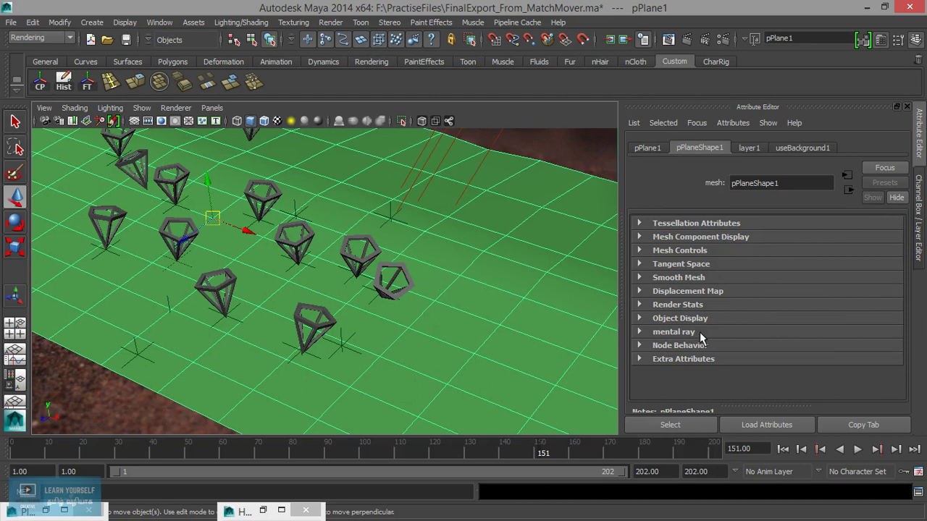
left_click(640, 305)
scroll(760, 337, "down", 2)
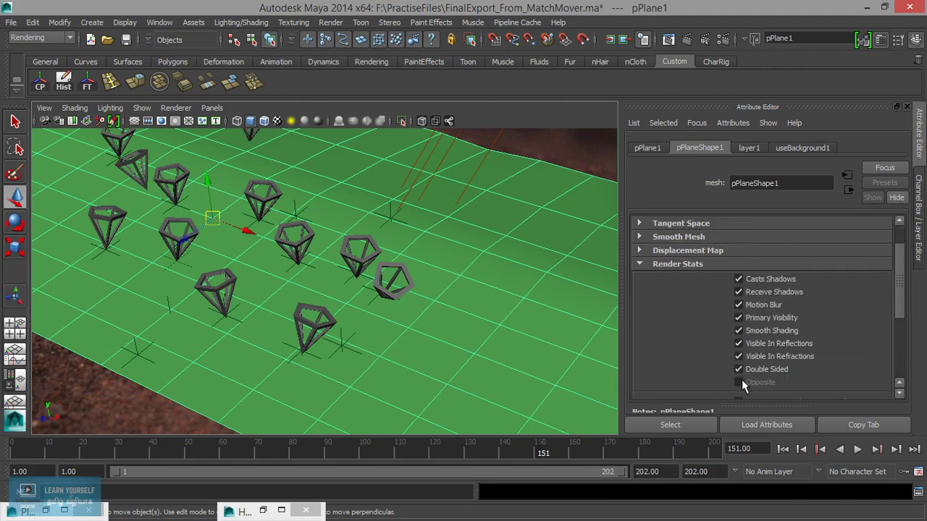
left_click(738, 317)
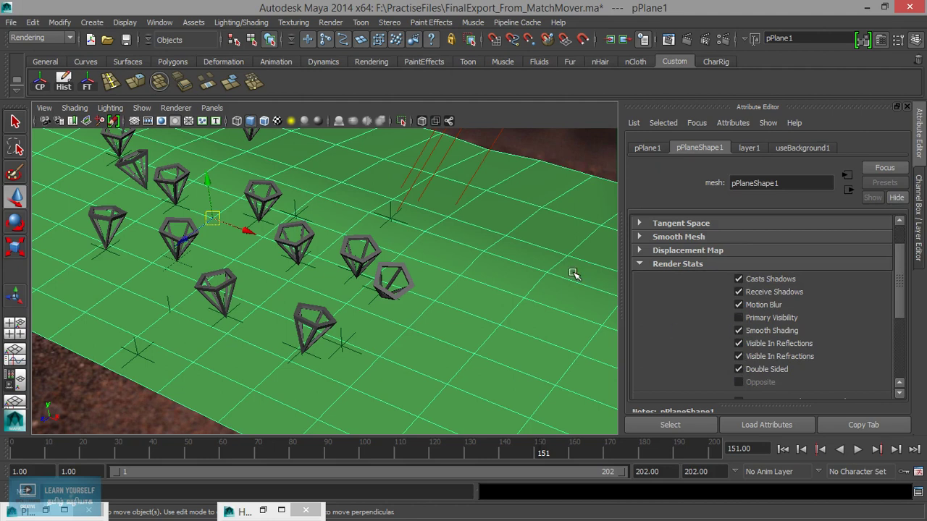
left_click(667, 40)
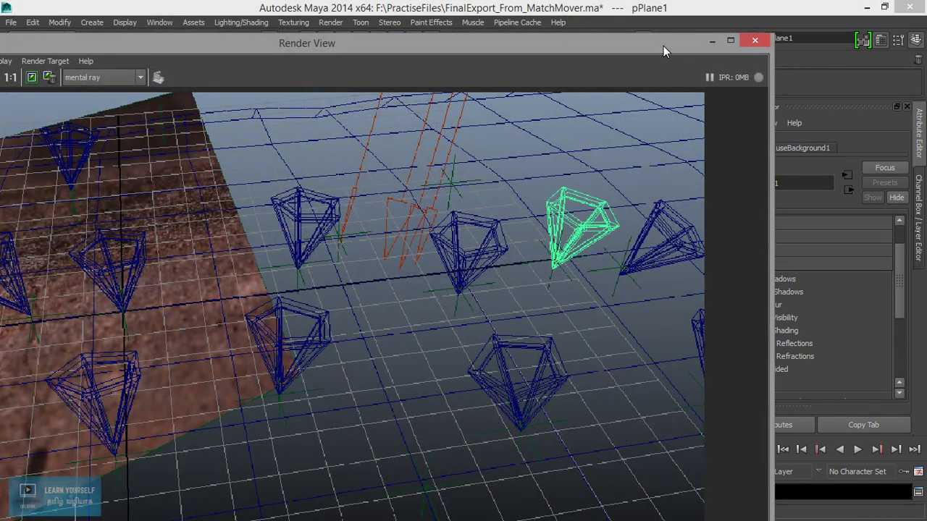
Step: Render frame 151 through rzCamera1, review it, then turn pPlane1's Primary Visibility back on
left_click(756, 41)
left_click(667, 39)
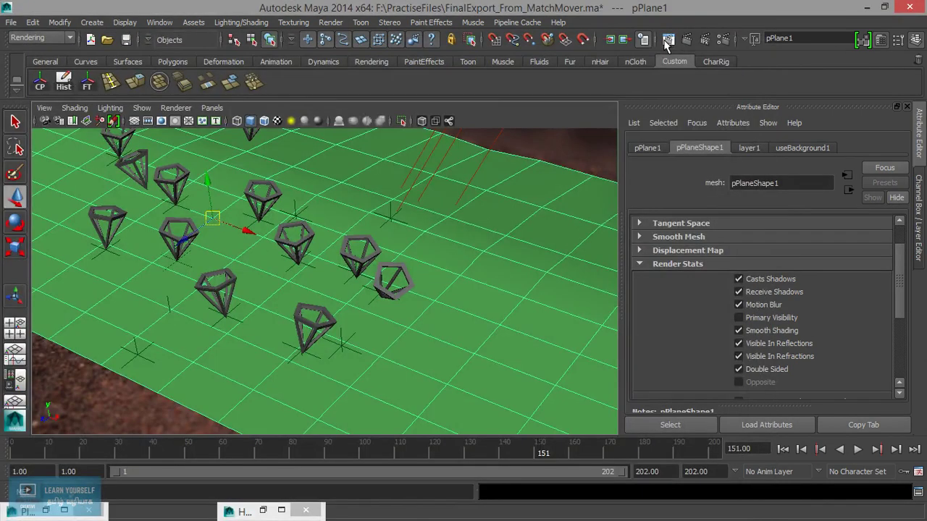
left_click_drag(339, 46, 523, 23)
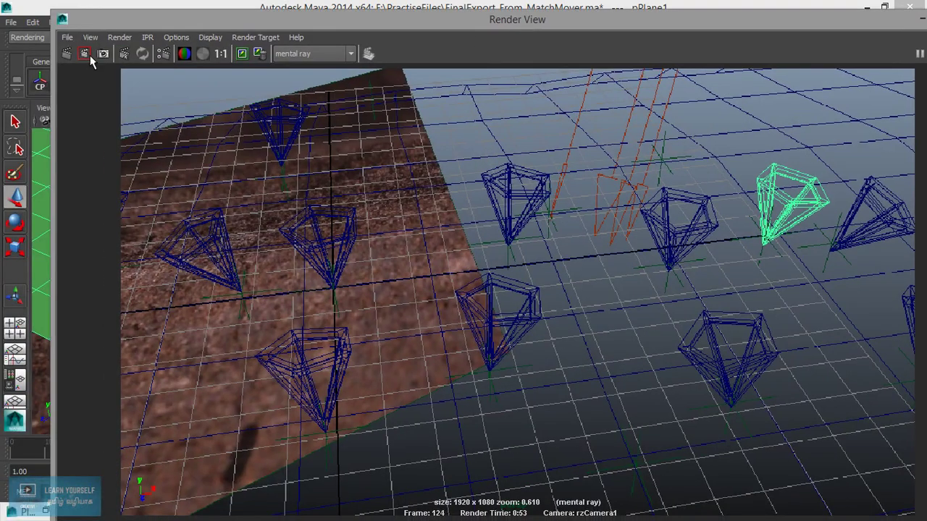
left_click(120, 37)
mouse_move(133, 110)
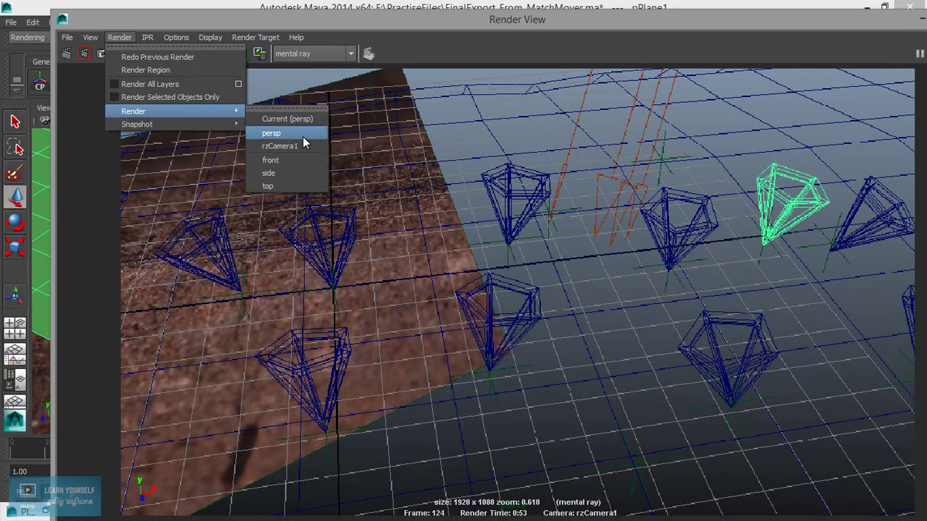
left_click(298, 144)
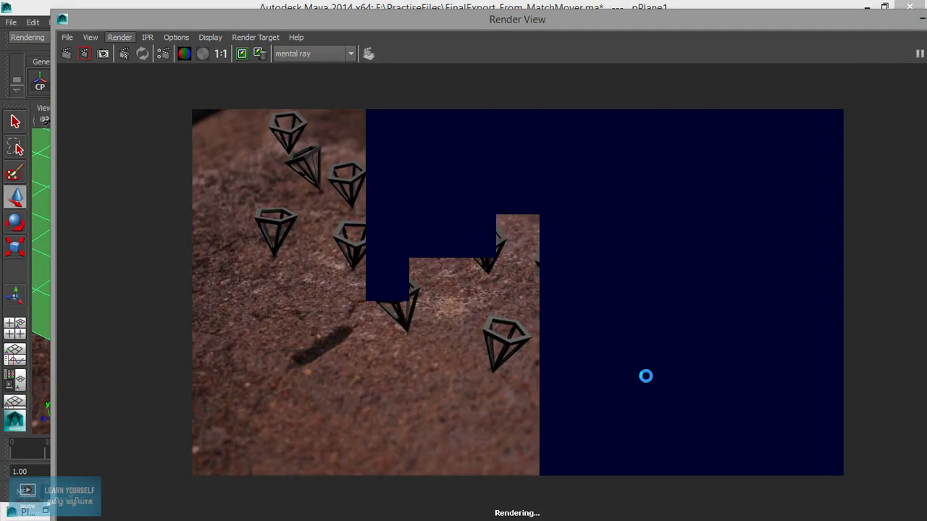
left_click_drag(844, 29, 753, 51)
mouse_move(853, 38)
left_mouse_down()
mouse_move(580, 170)
mouse_move(730, 39)
left_mouse_up()
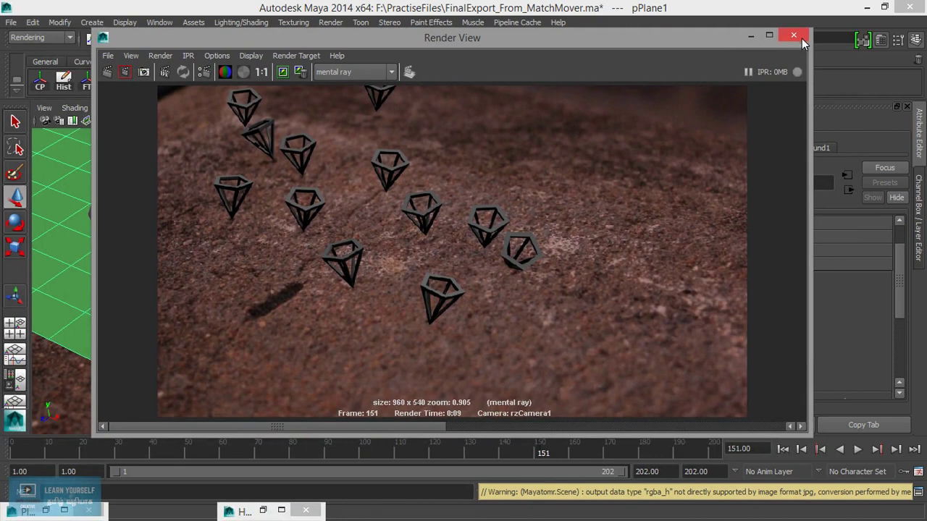
left_click(801, 42)
left_click(738, 318)
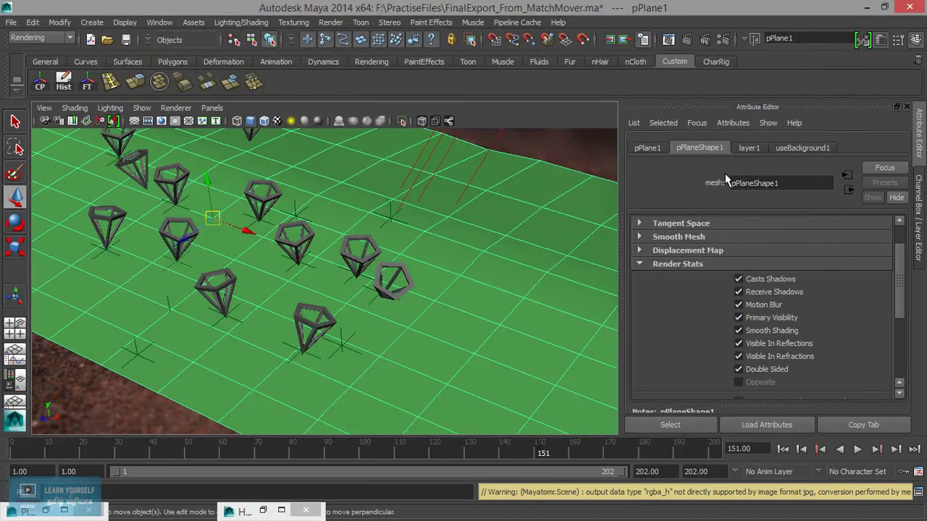
Step: Re-render the frame, rerun the batch render with its log showing, then view FinalExport_From_MatchMover1
left_click(686, 41)
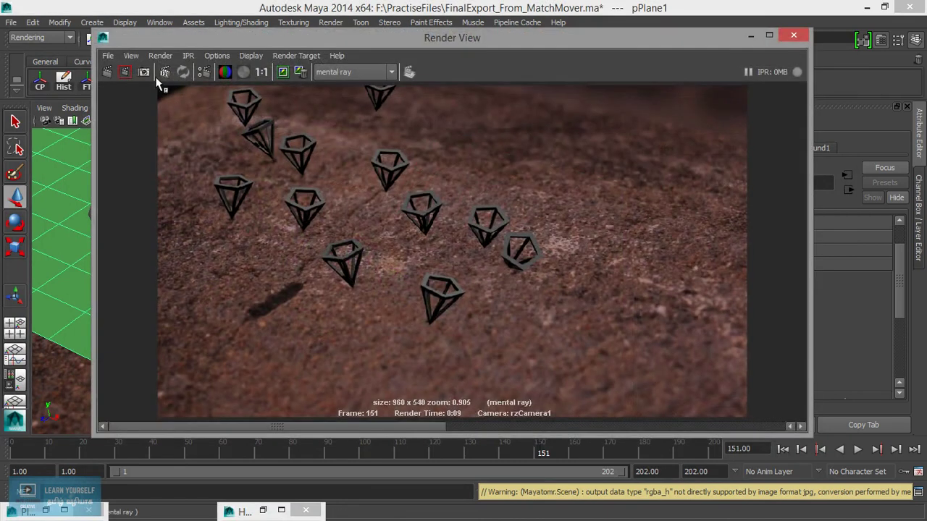
left_click(109, 75)
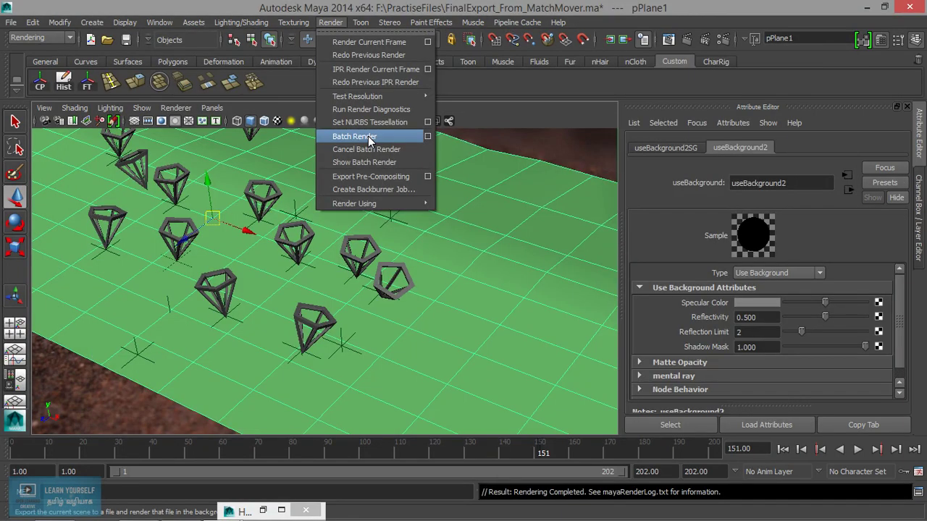
left_click(368, 137)
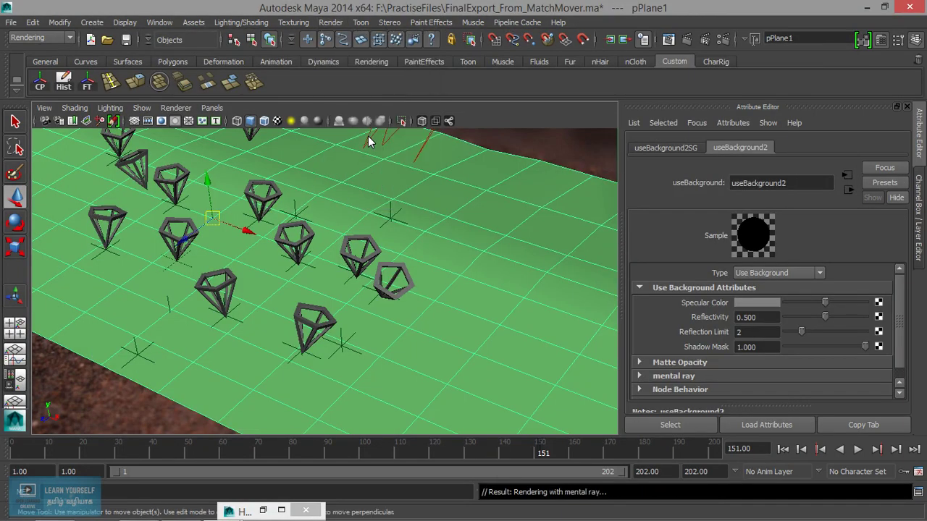
left_click(918, 492)
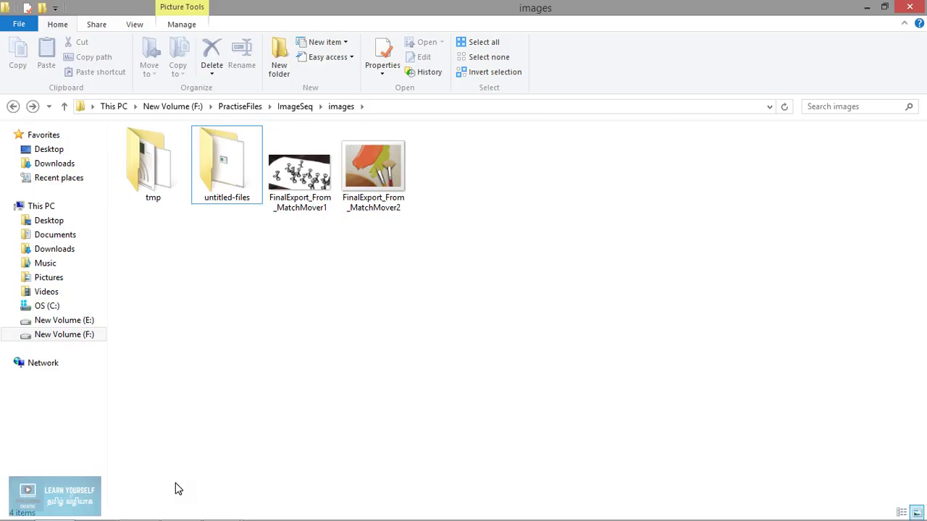
double_click(302, 187)
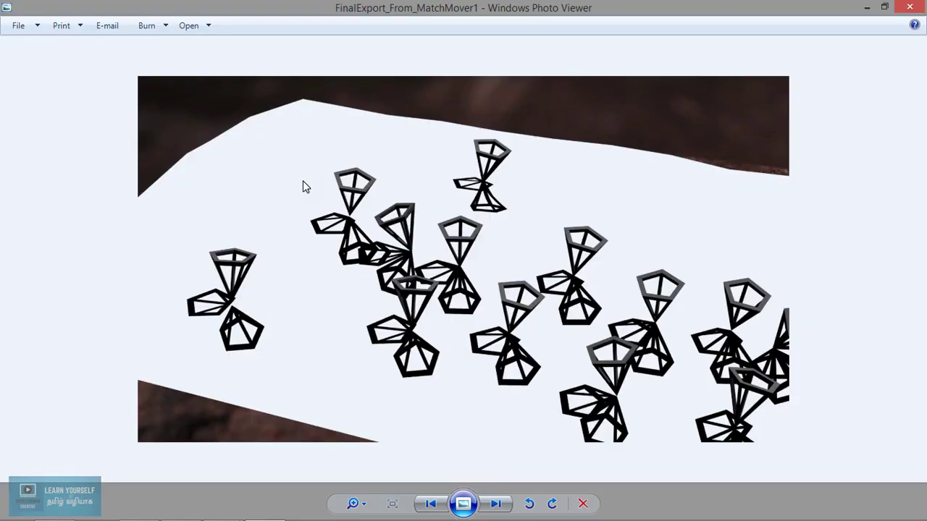